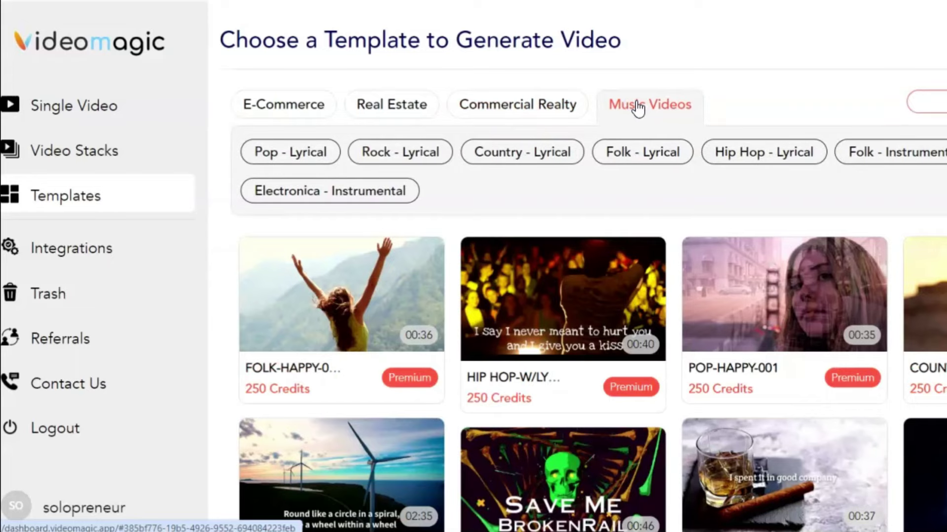
Browse the E-Commerce templates by category, including Highlights, Snapshot, Bestsellers, Sale, Single Review, Multi-Review and New Arrivals.
left_click(293, 104)
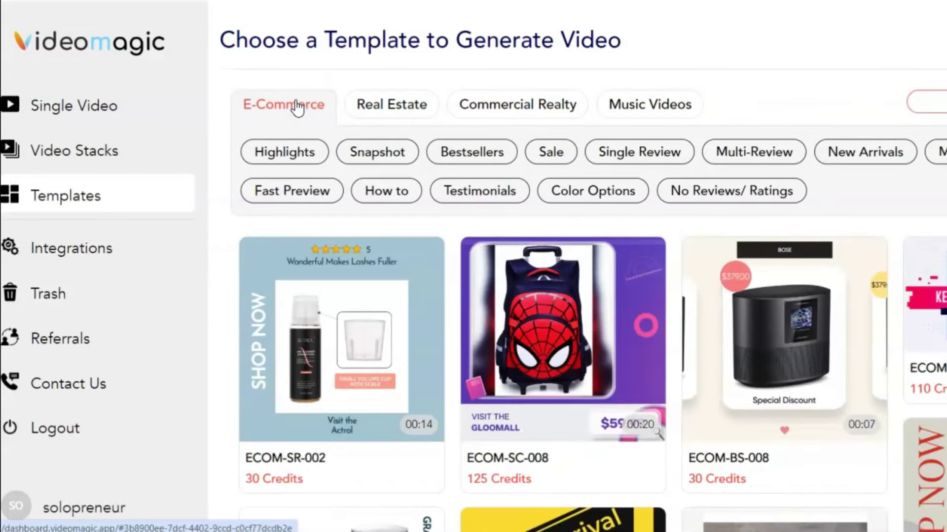
left_click(371, 155)
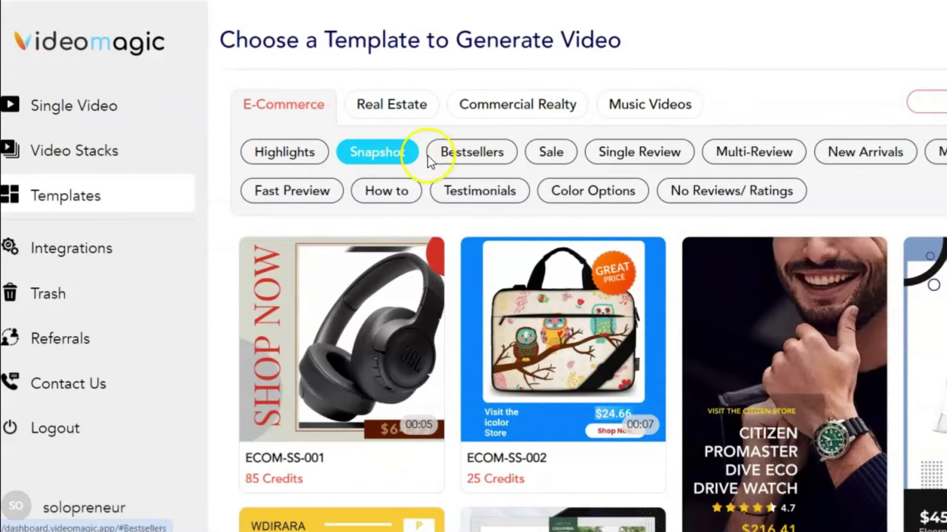
left_click(365, 153)
left_click(285, 153)
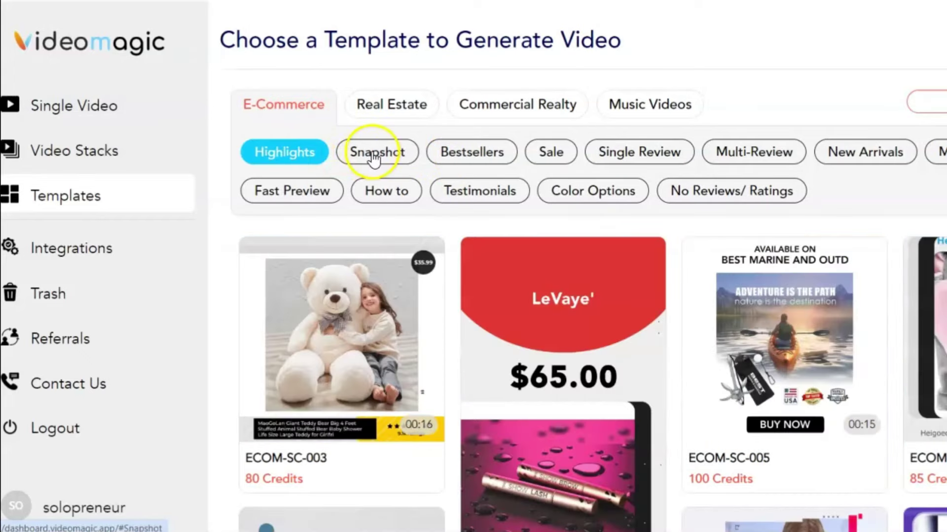
left_click(374, 156)
left_click(450, 150)
left_click(553, 149)
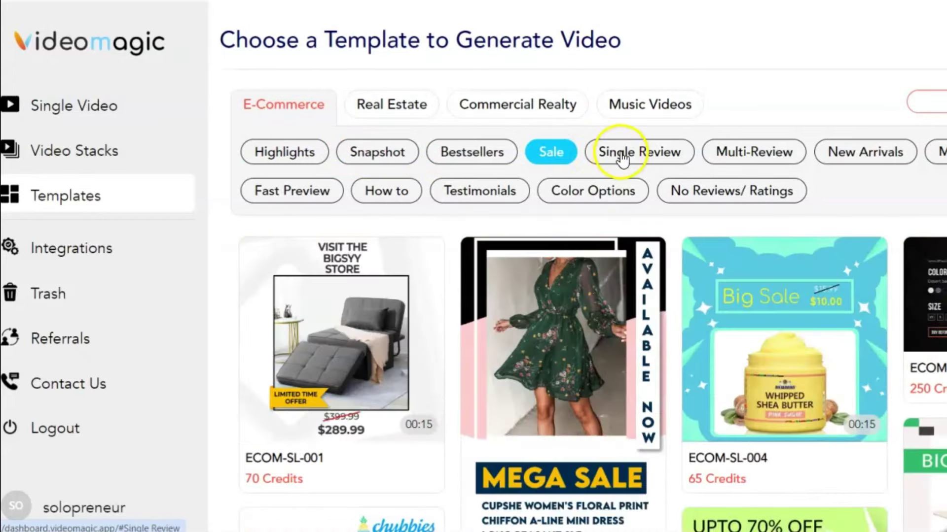
left_click(623, 159)
left_click(730, 150)
scroll(828, 243, "down", 1)
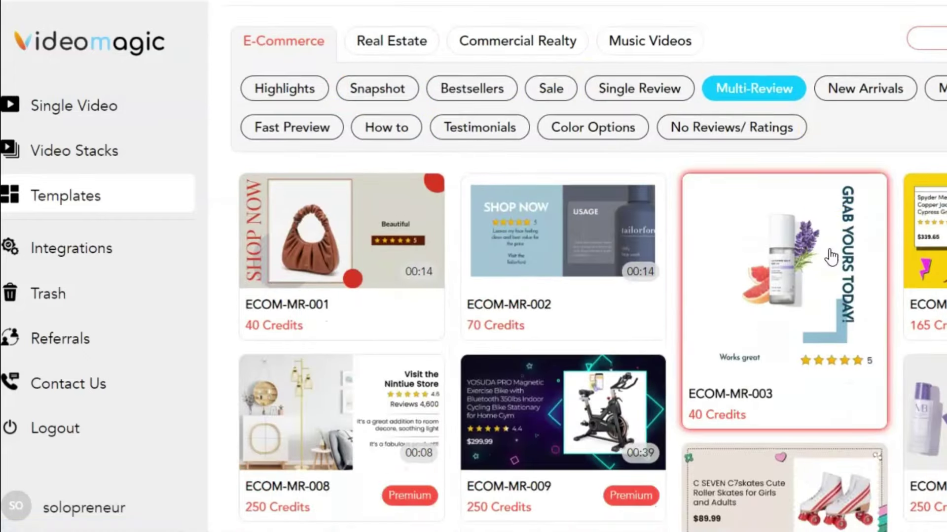
left_click(881, 90)
left_click(938, 146)
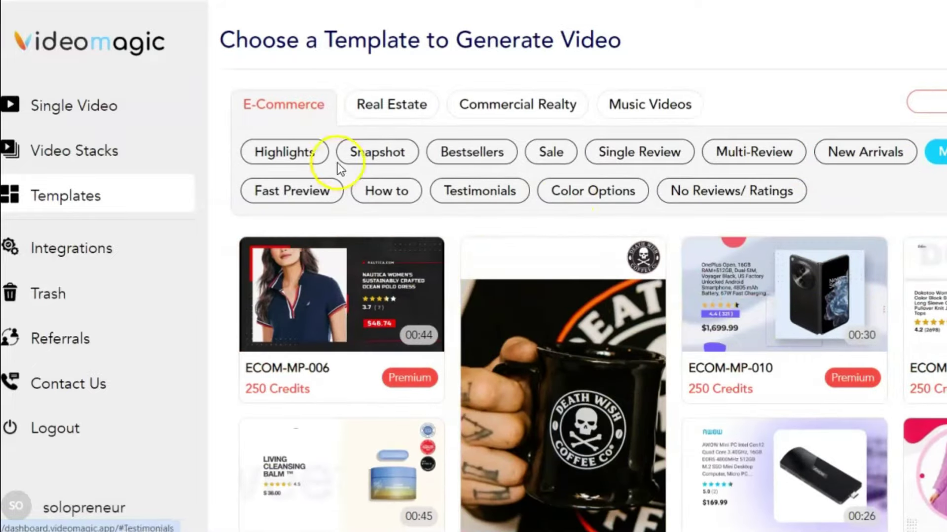
Look through the E-Commerce Highlights templates and open the Voice Over 001 template's details.
left_click(325, 157)
scroll(478, 349, "down", 8)
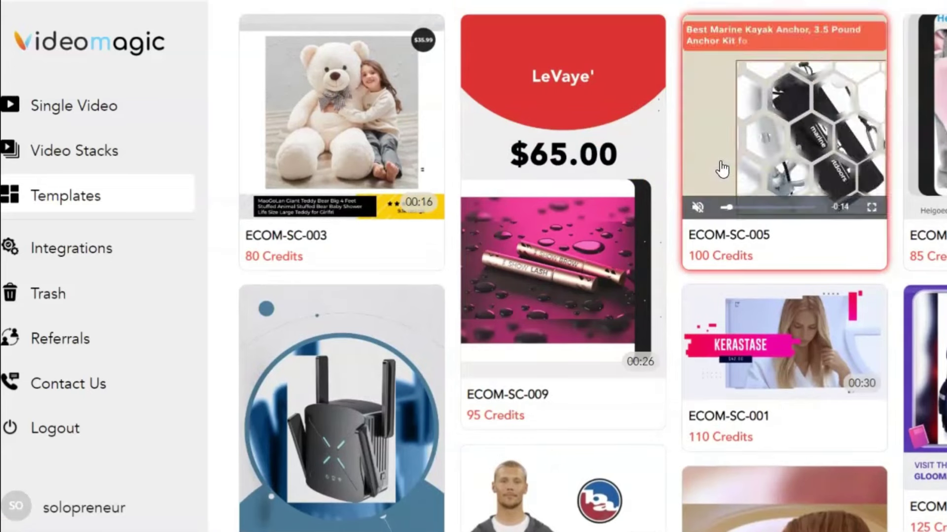
scroll(493, 321, "up", 3)
scroll(478, 349, "down", 3)
scroll(479, 345, "down", 4)
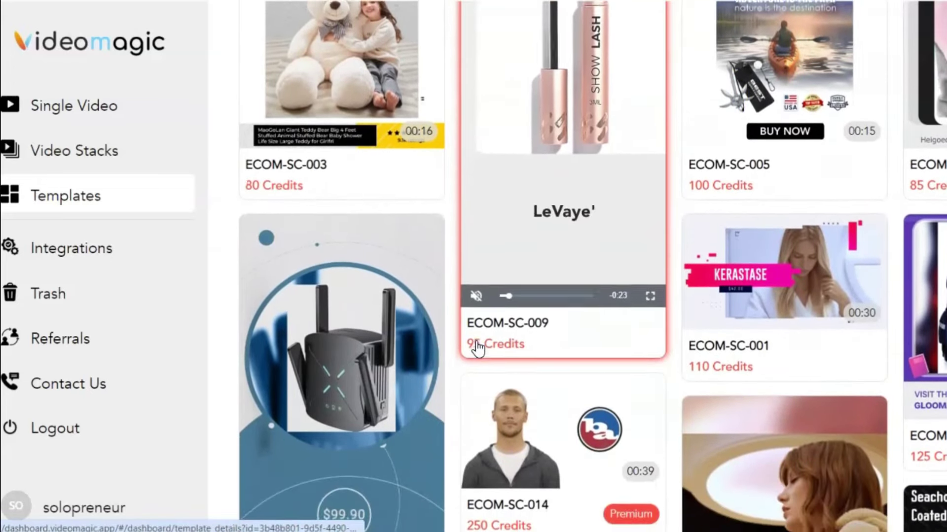
scroll(480, 347, "up", 3)
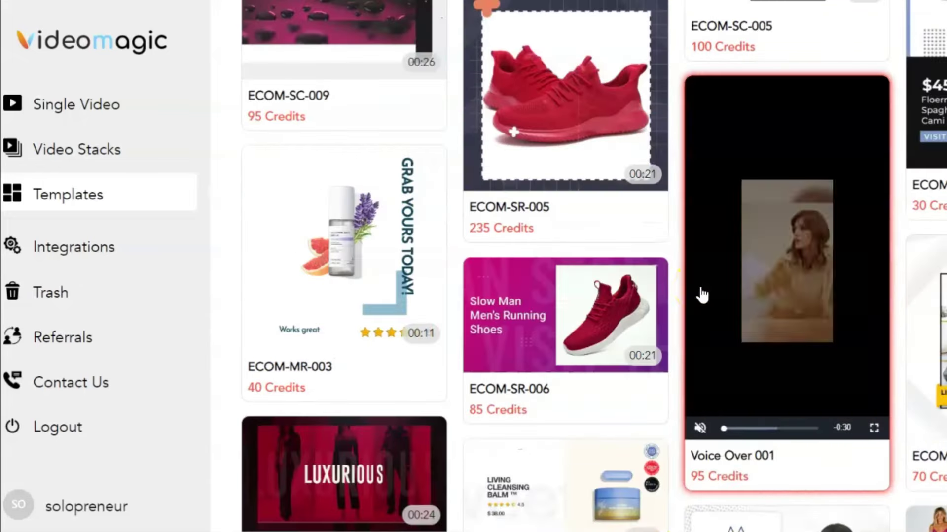
left_click(701, 294)
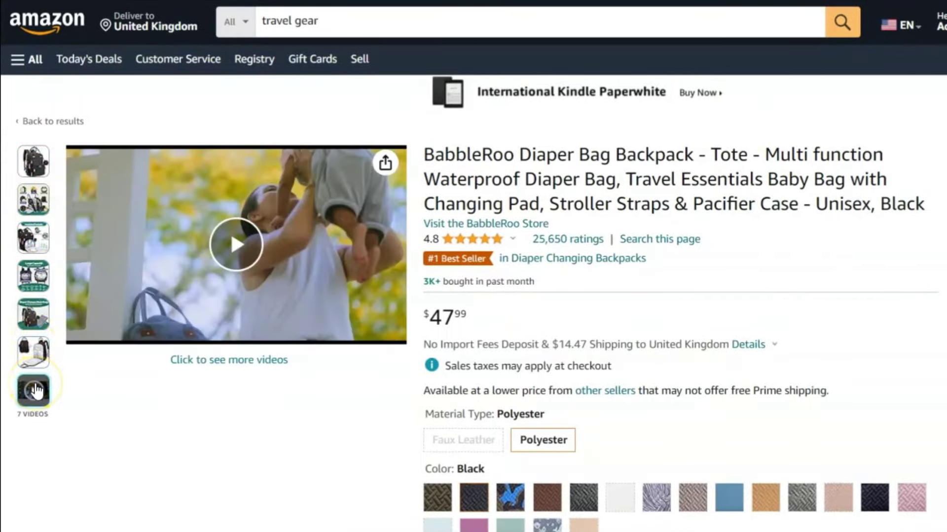
Switch to the BabbleRoo diaper bag's Amazon page and view the product's videos.
left_click(35, 390)
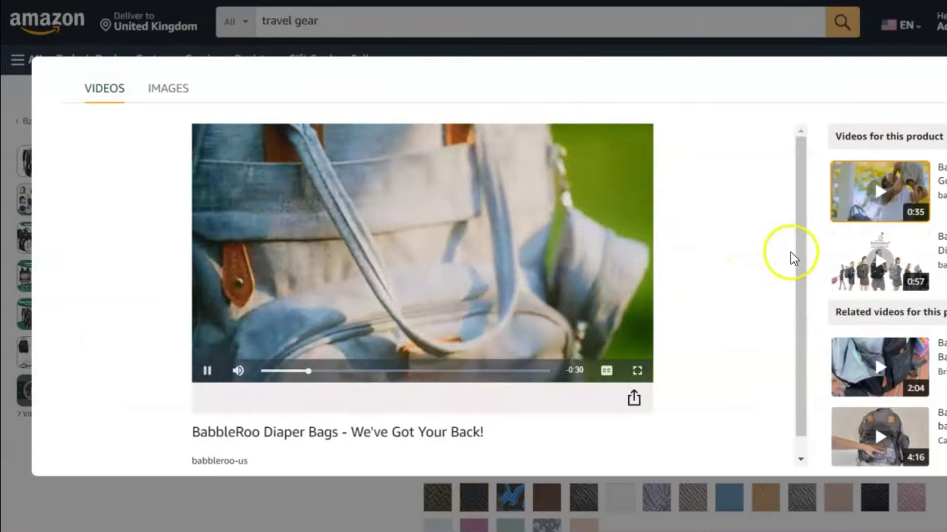
scroll(880, 306, "down", 8)
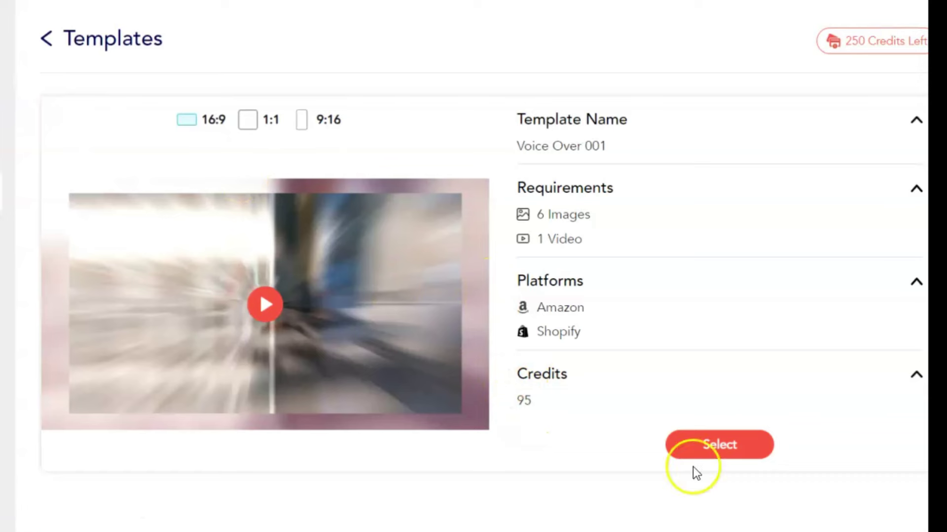
Select the Voice Over 001 template in VideoMagic, fetching its content from a URL with Amazon as the platform.
left_click(717, 446)
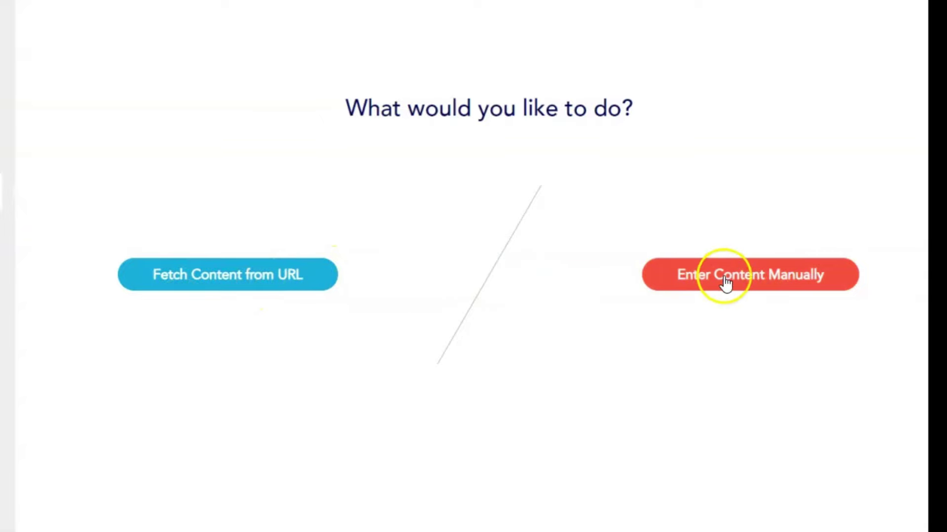
left_click(274, 290)
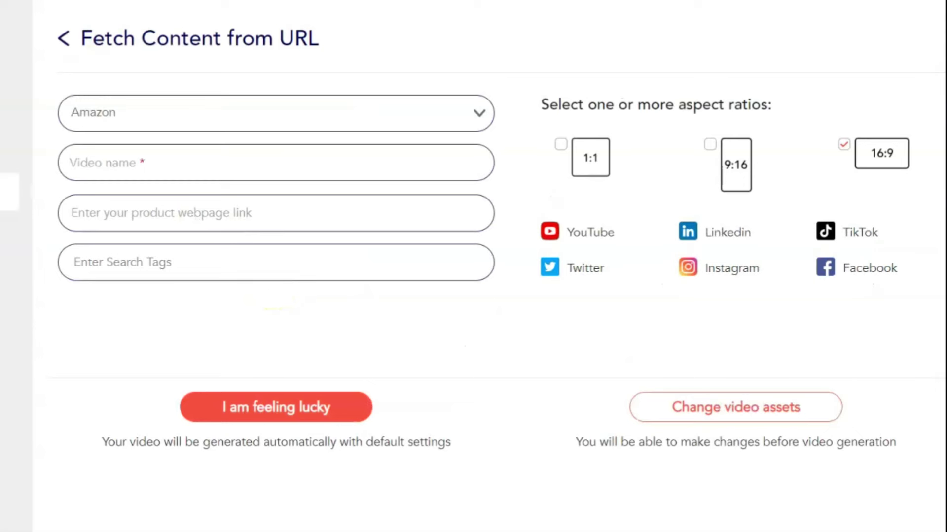
left_click(478, 123)
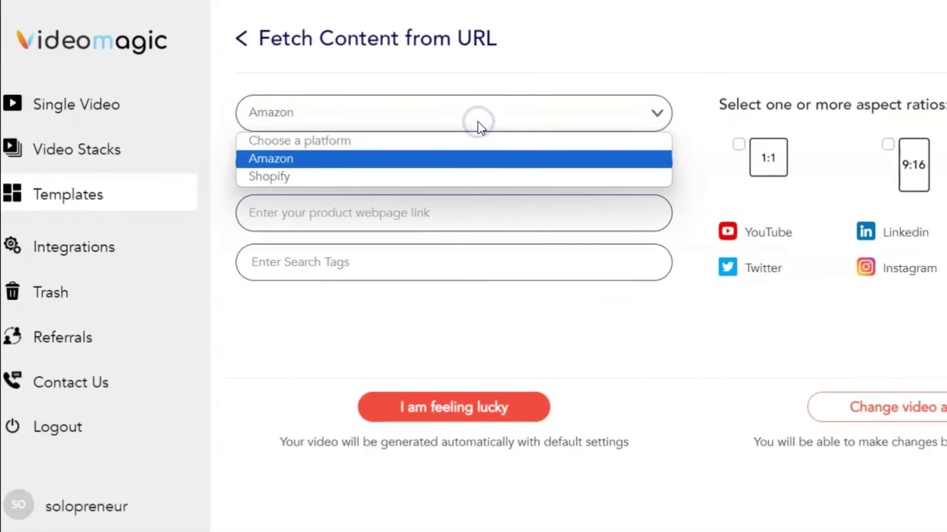
left_click(402, 155)
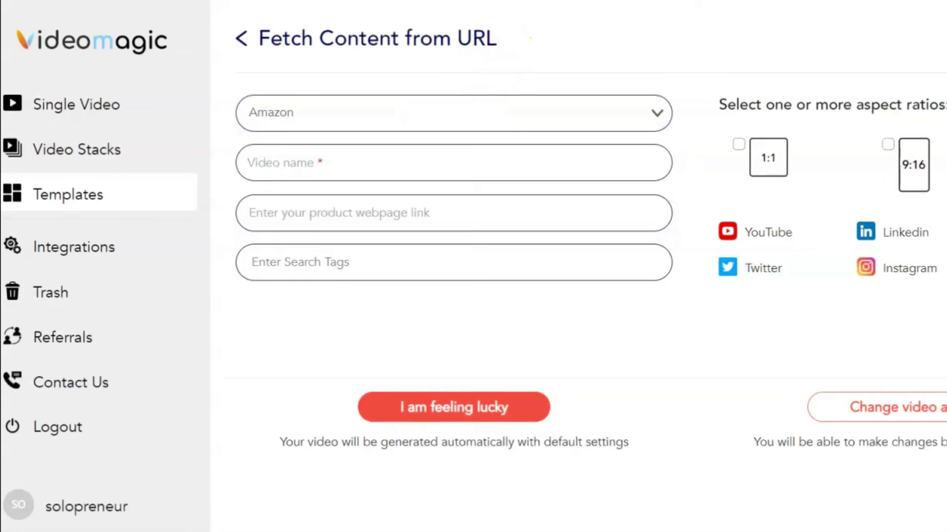
left_click(563, 112)
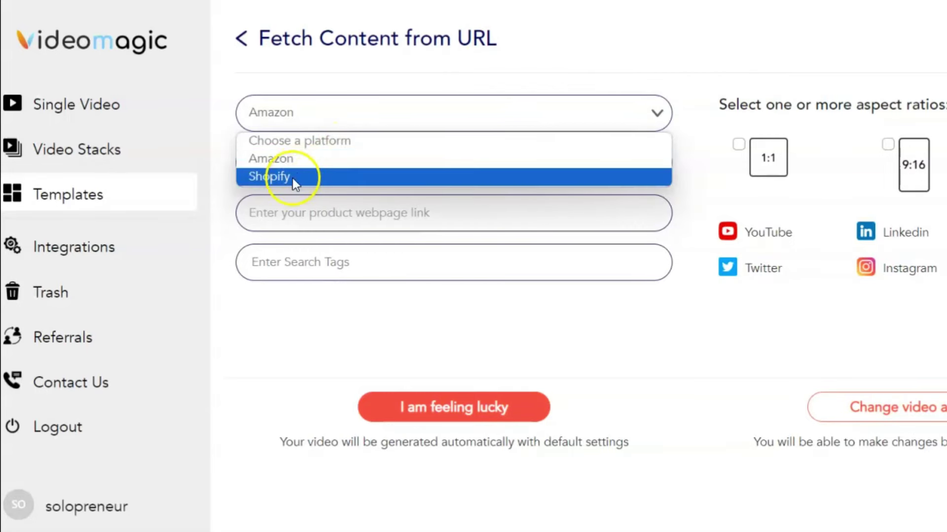
left_click(321, 156)
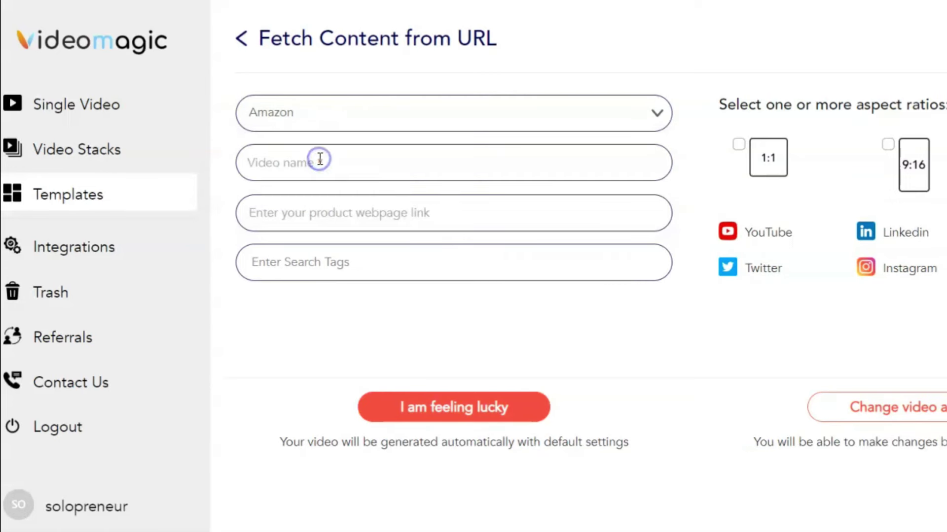
Name the video "Diaper Bag Backpack".
left_click(319, 159)
type("Diaper Bag Backpack")
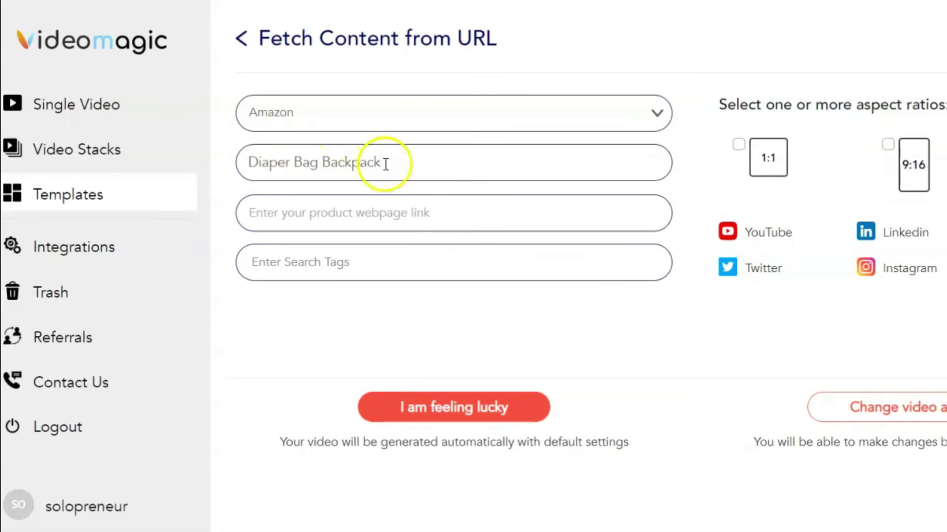
left_click_drag(386, 161, 247, 170)
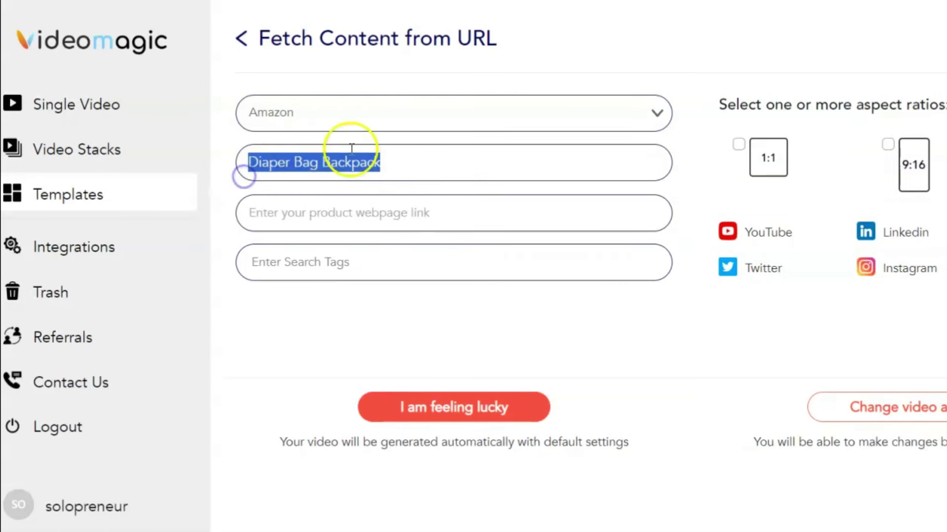
left_click(323, 157)
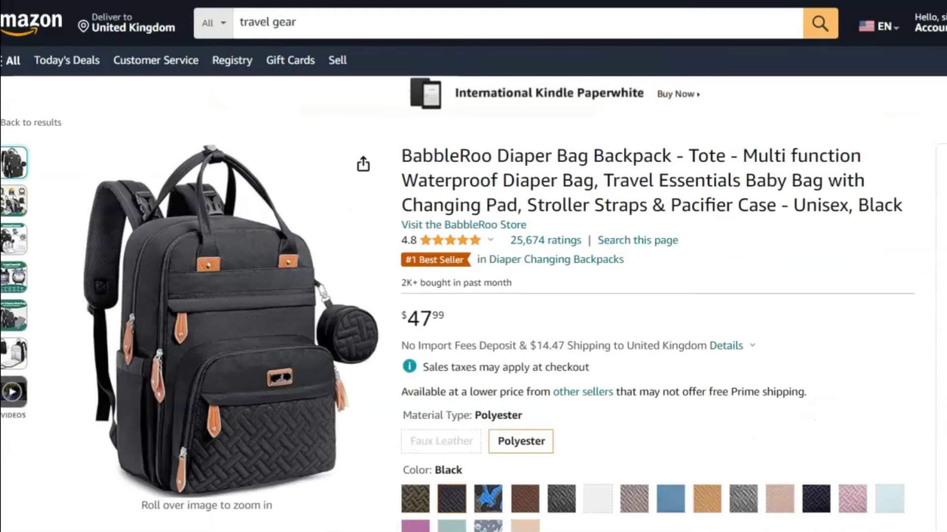
Copy the BabbleRoo diaper bag's Amazon page address and paste it as the product webpage link in VideoMagic.
right_click(392, 1)
left_click(445, 95)
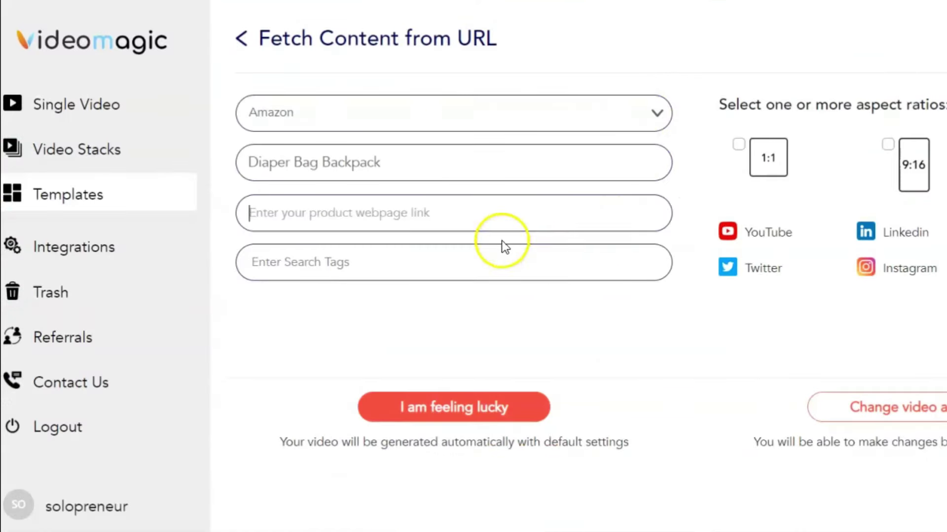
left_click(448, 211)
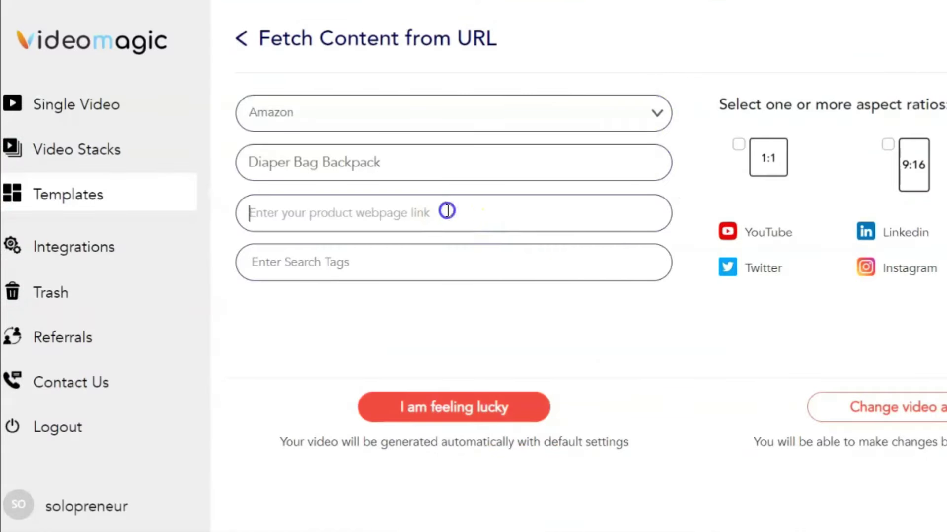
key("ctrl+v")
Add the search tags "Babbleroo Diaper Bag Backpack," and "Best Diaper Bag Backpack,".
left_click(267, 266)
type("Bab")
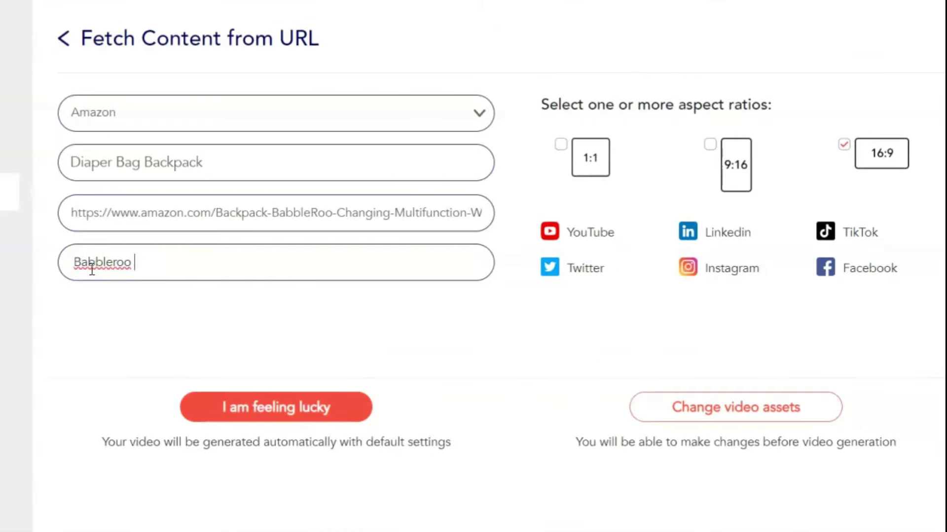
type("bleroo")
type("Diaper Bag Backpack,")
key("Return")
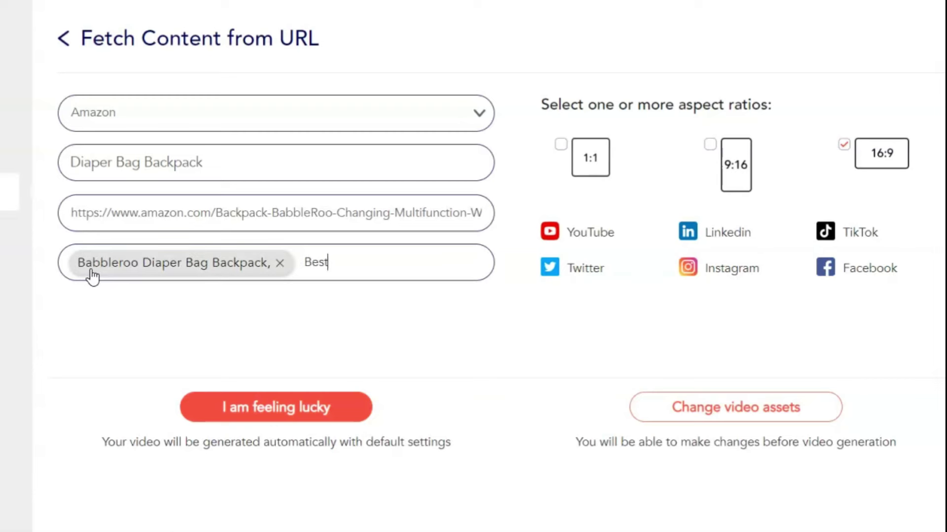
type("Best")
type("Diaper Bag Backpack,")
key("Return")
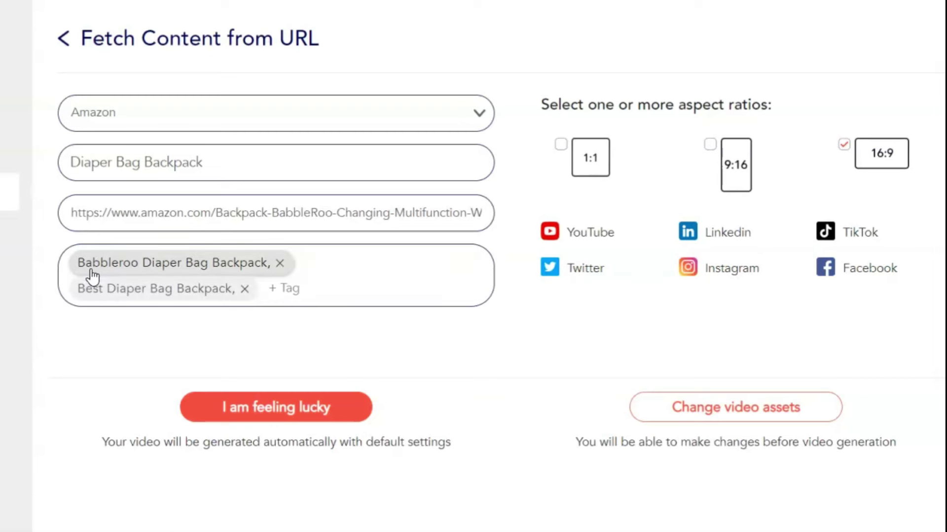
Add the search tags "Best babbleroo Diaper Bag Backpack," and "Best babbleroo Diaper Bag Backpack under $50".
type("Best babbleroo")
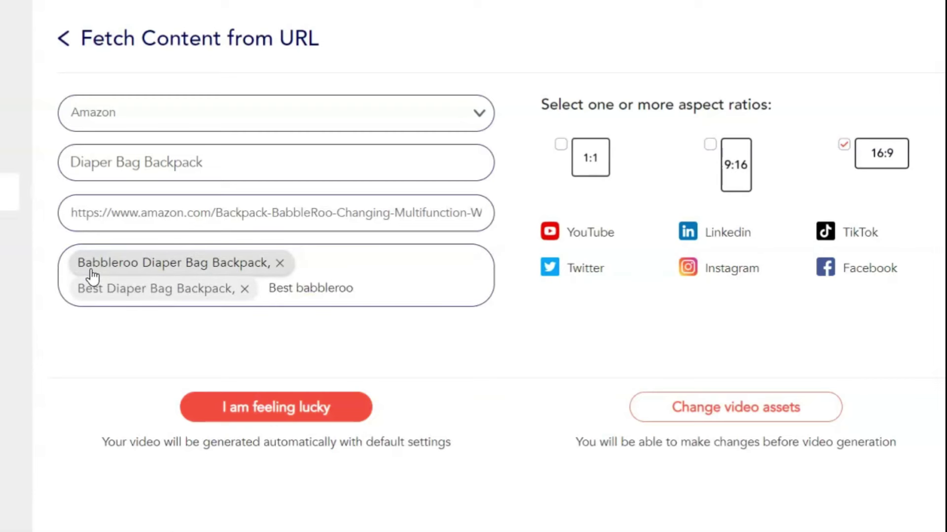
type("Diaper Bag Backpack,")
key("Return")
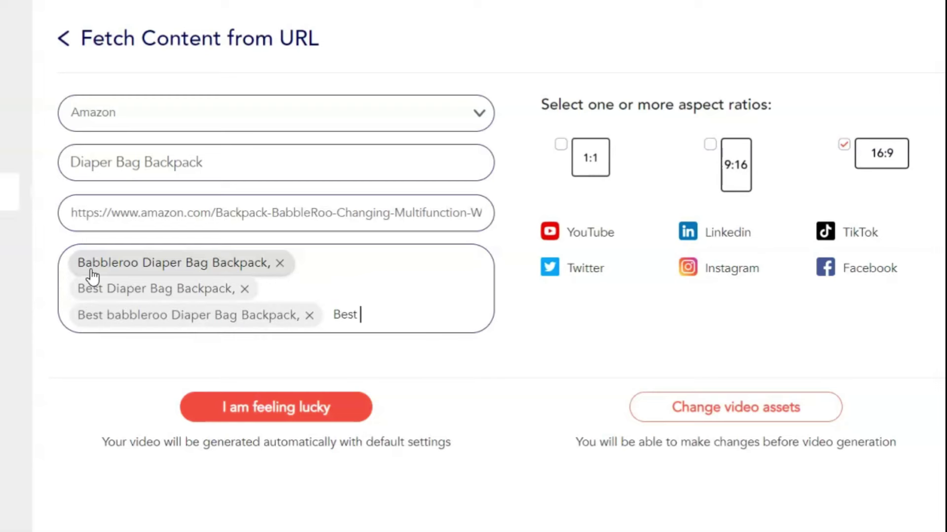
type("Best babbleroo")
type("Diaper Bag Backpack,")
key("BackSpace")
type("un")
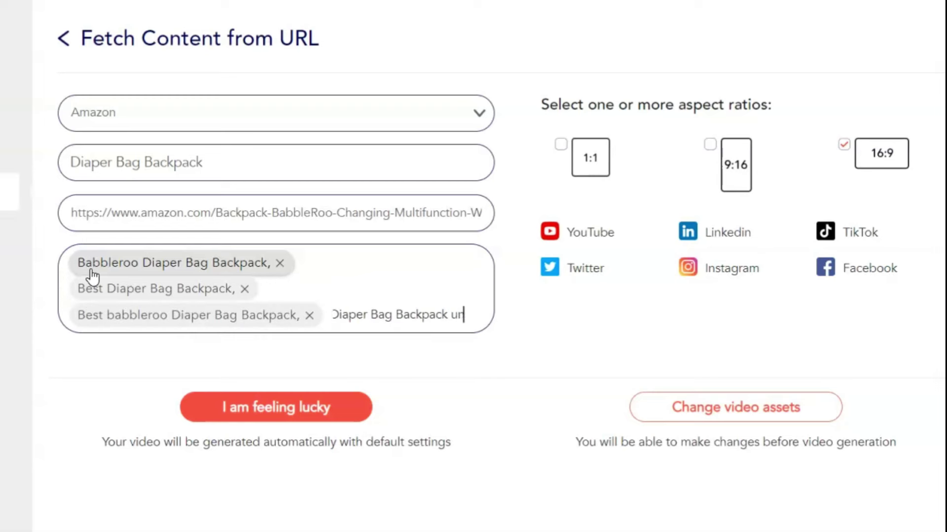
type("der $50")
key("Return")
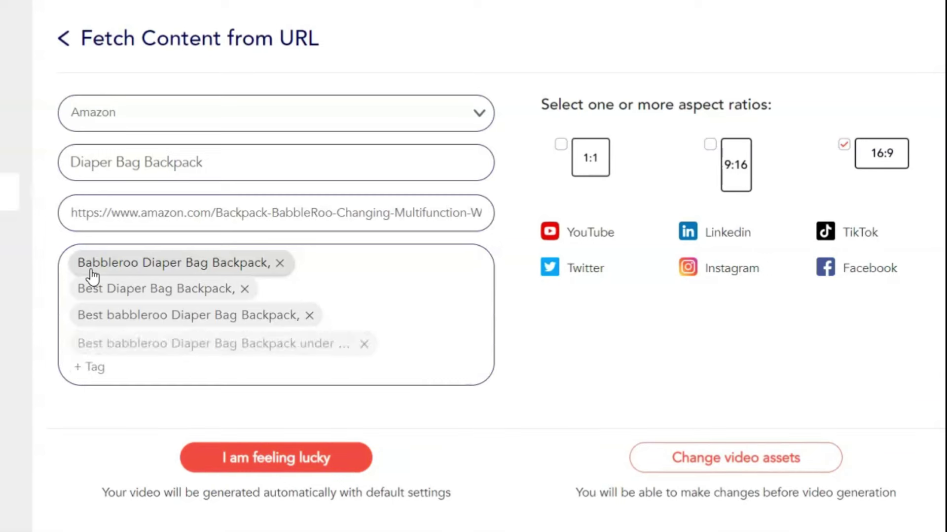
Try the 1:1 and 9:16 aspect ratios in turn to compare their social platforms, and return the selection to 16:9.
left_click(570, 149)
left_click(562, 146)
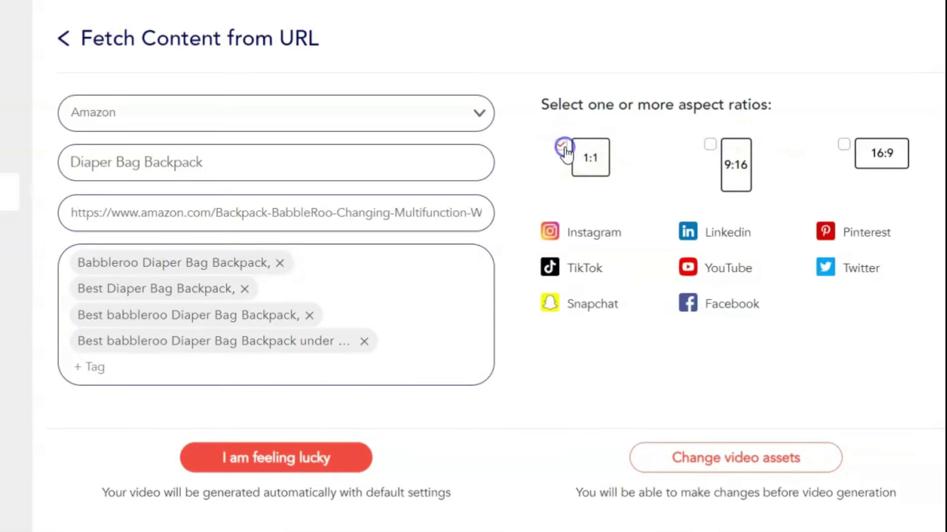
left_click(559, 148)
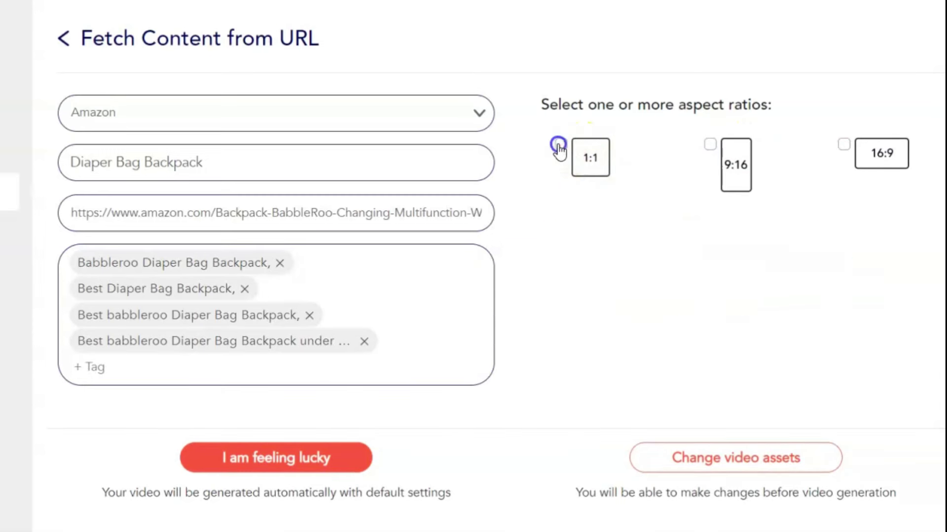
left_click(710, 147)
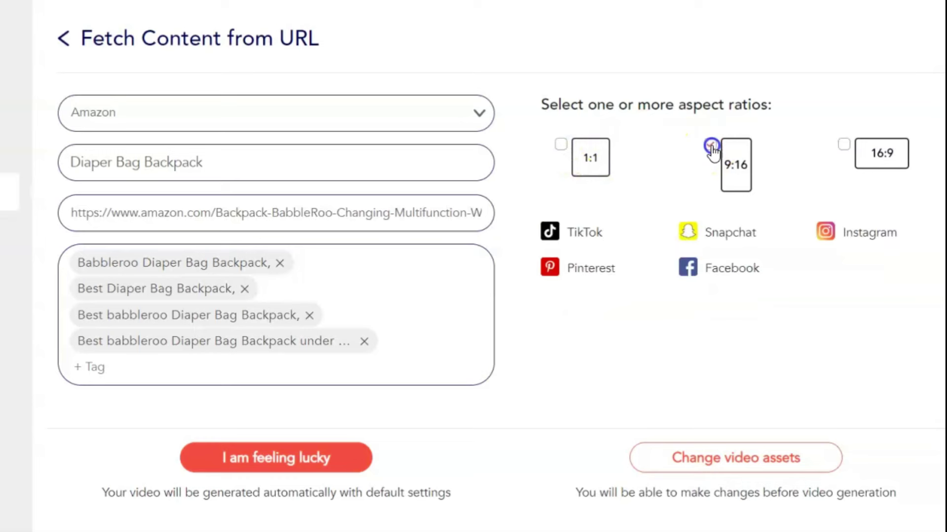
left_click(710, 147)
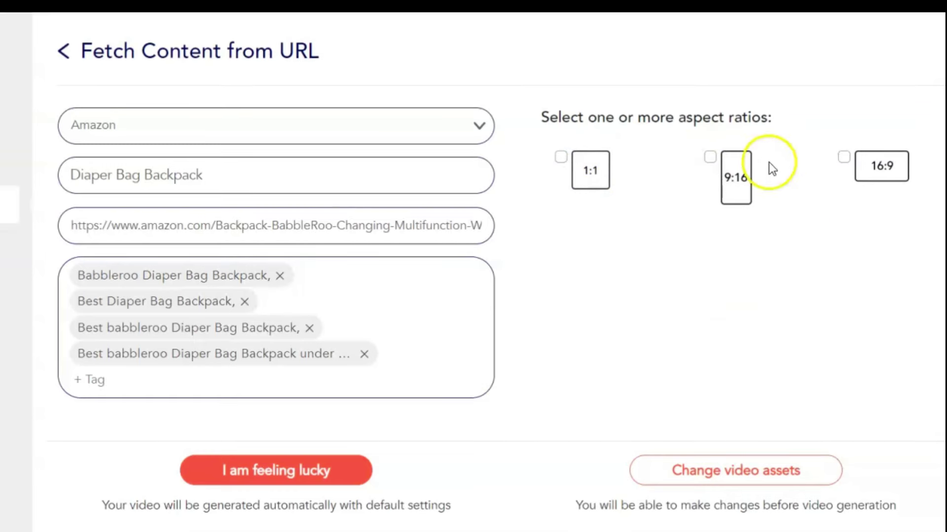
left_click(842, 158)
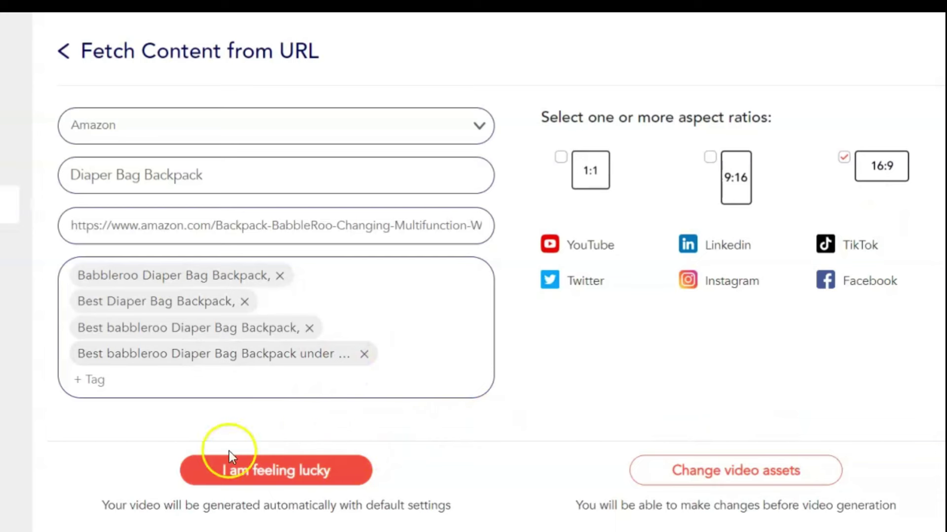
Generate the Diaper Bag Backpack video automatically with default settings, and open and play the finished result.
left_click(276, 469)
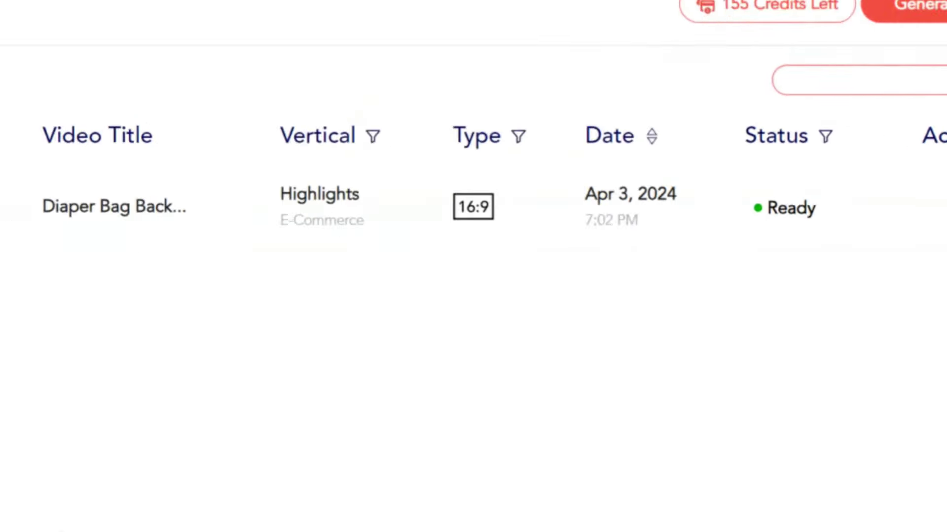
left_click(216, 200)
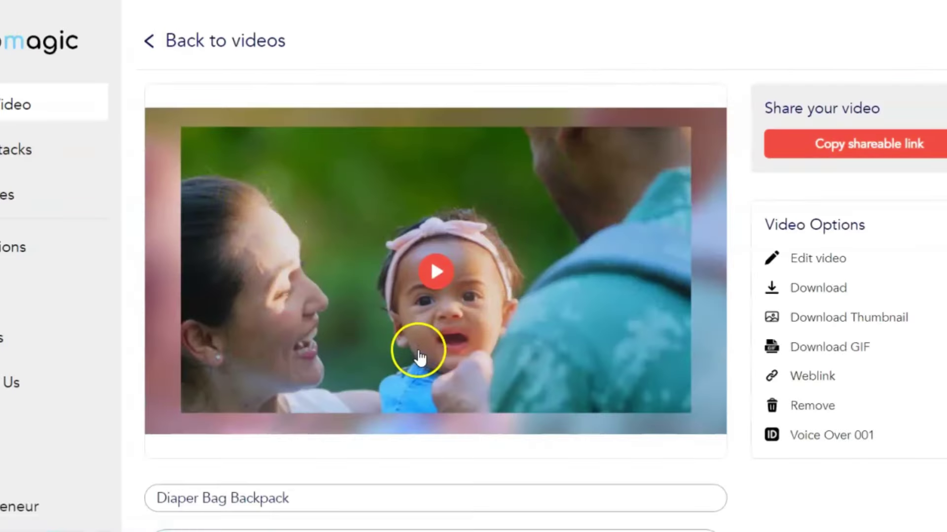
scroll(419, 355, "down", 1)
scroll(420, 364, "up", 1)
left_click(446, 253)
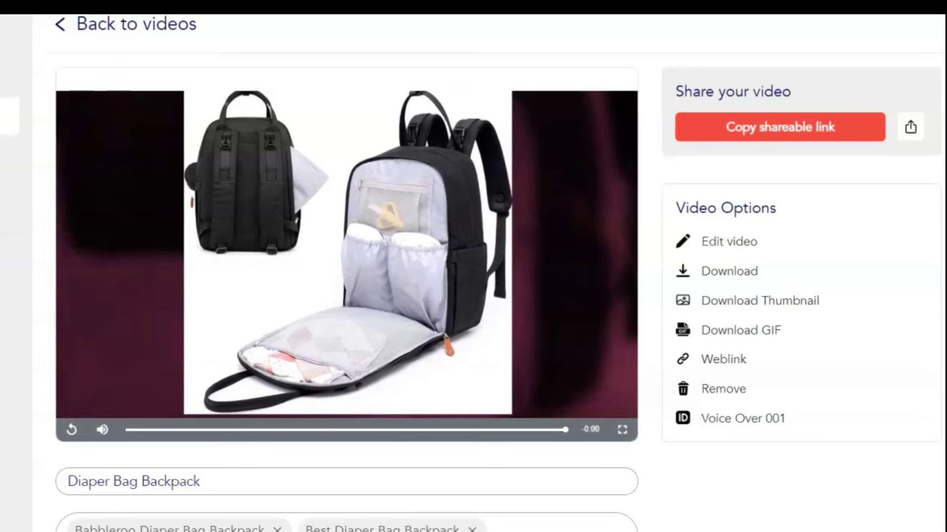
Open the generated Diaper Bag Backpack video for editing and review its title and search tags.
left_click_drag(845, 334, 702, 59)
left_click(700, 59)
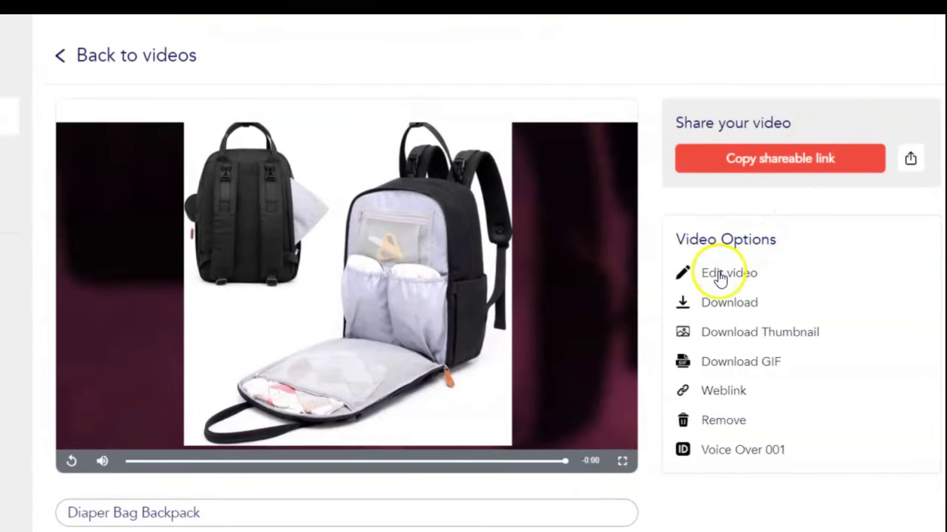
left_click(718, 276)
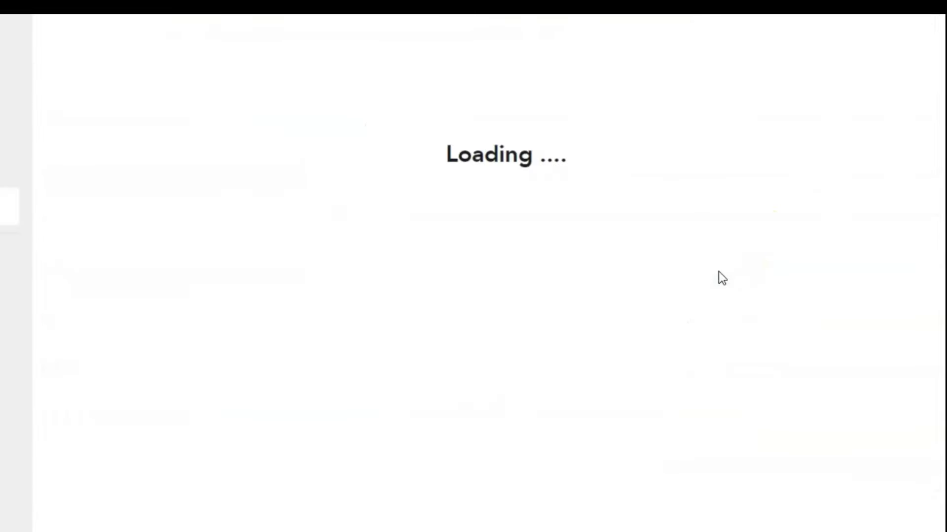
scroll(172, 444, "down", 5)
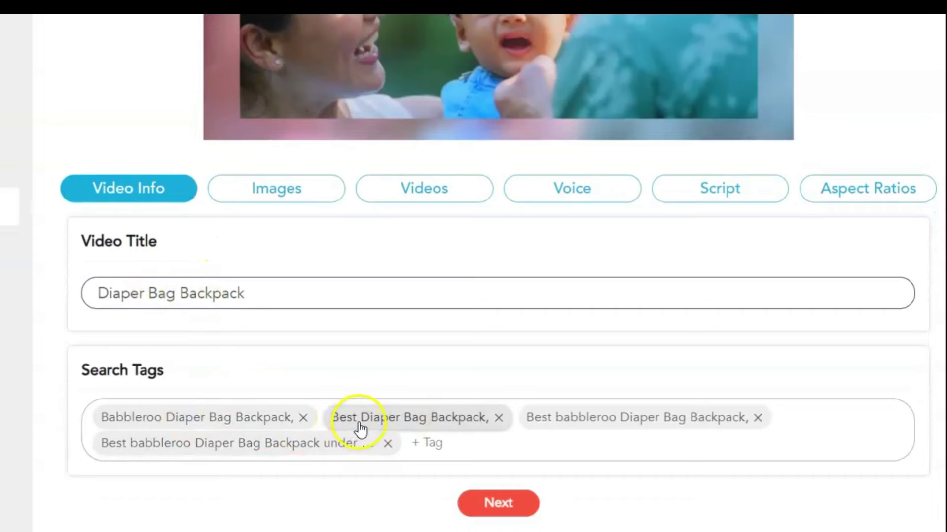
Upload the image 60f7d8112a723b0011e4f21b from the Catoons folder to the video's available images.
left_click(313, 191)
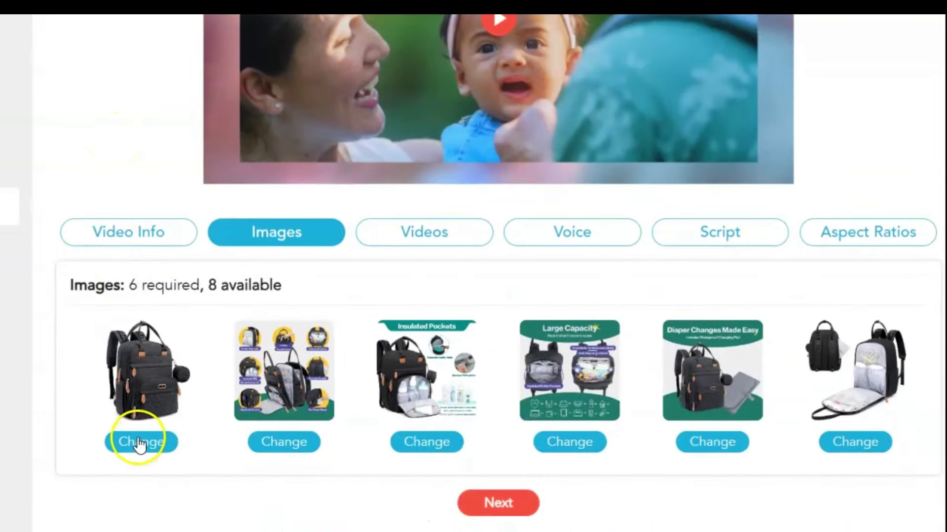
left_click(139, 438)
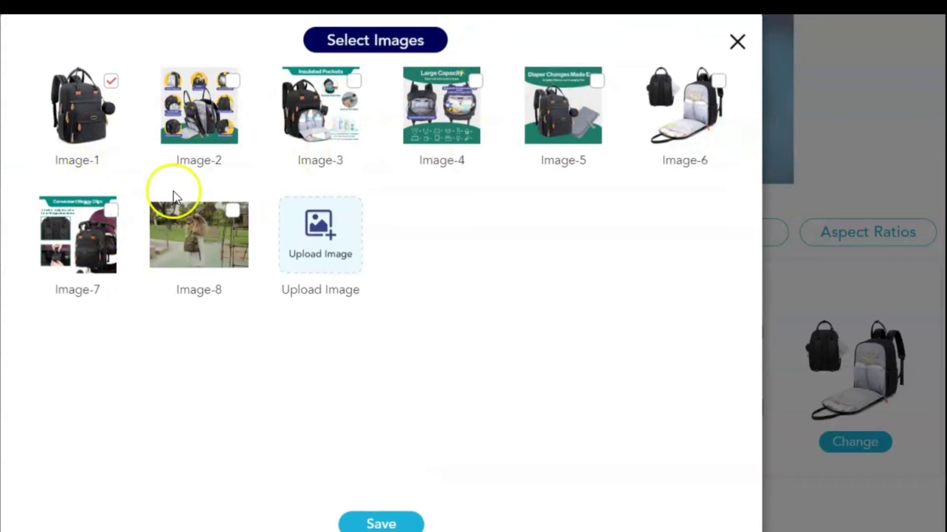
left_click(321, 249)
left_click(412, 254)
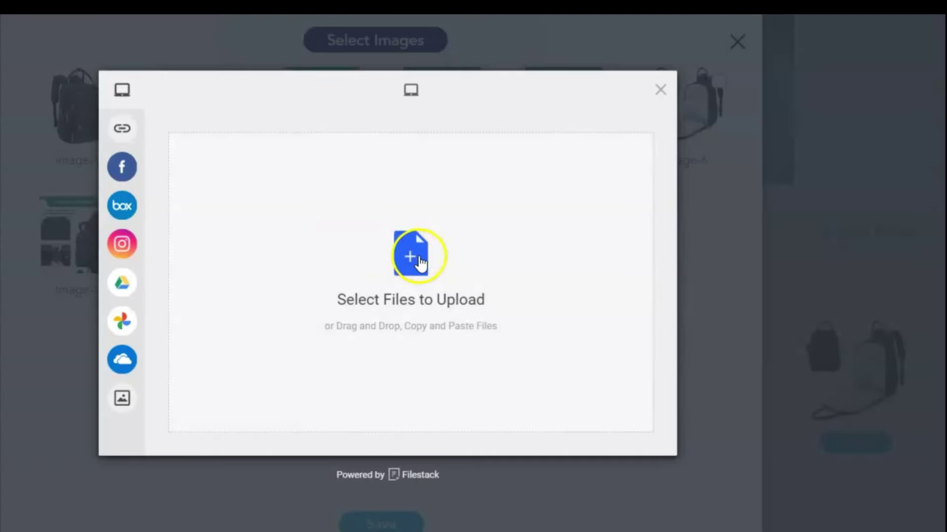
left_click(77, 176)
left_click(368, 395)
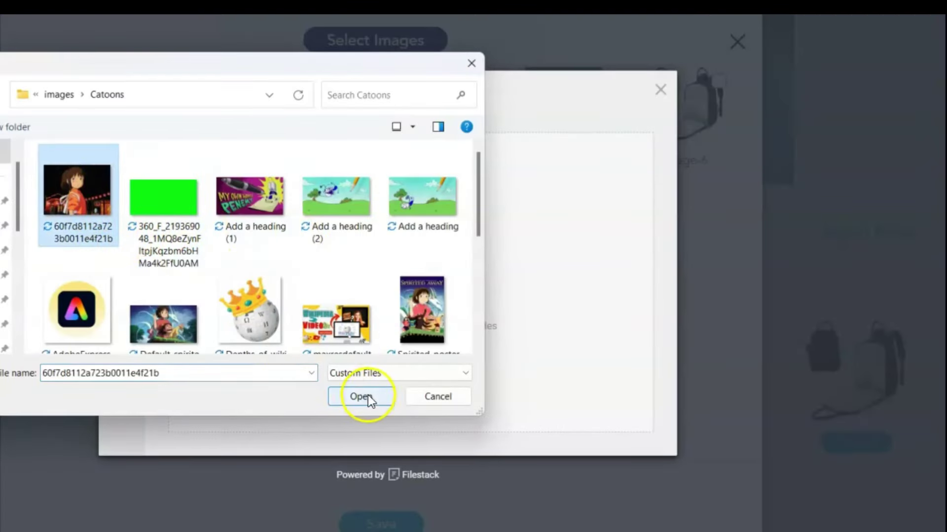
left_click(619, 433)
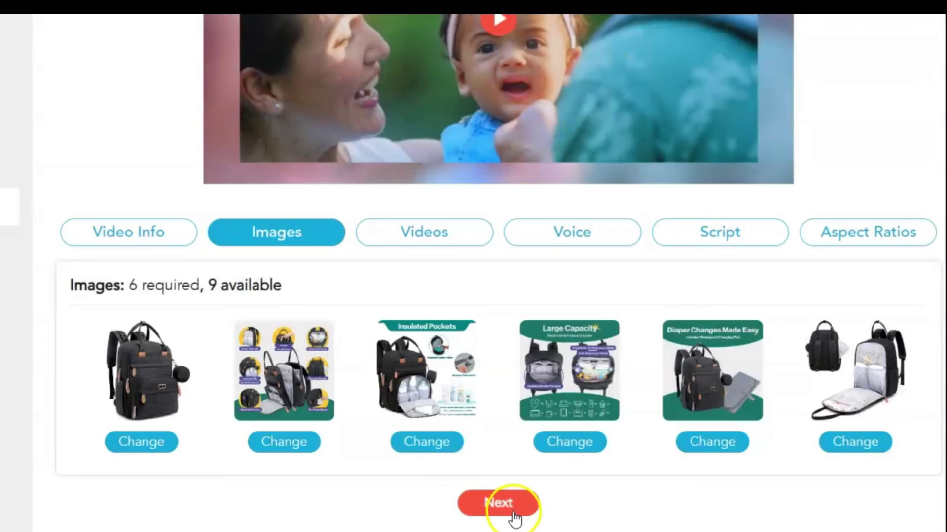
View the replacement options for the video's clip and preview Video-2.
left_click(428, 234)
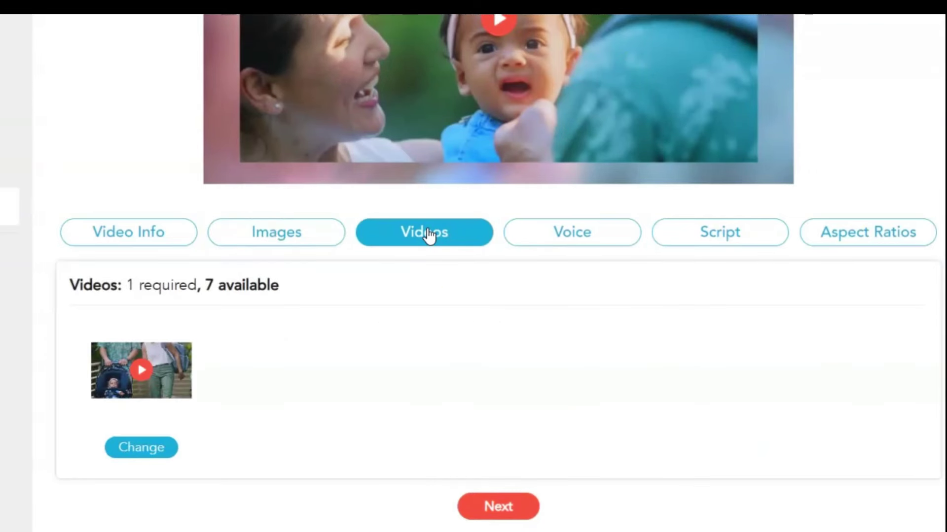
left_click(130, 447)
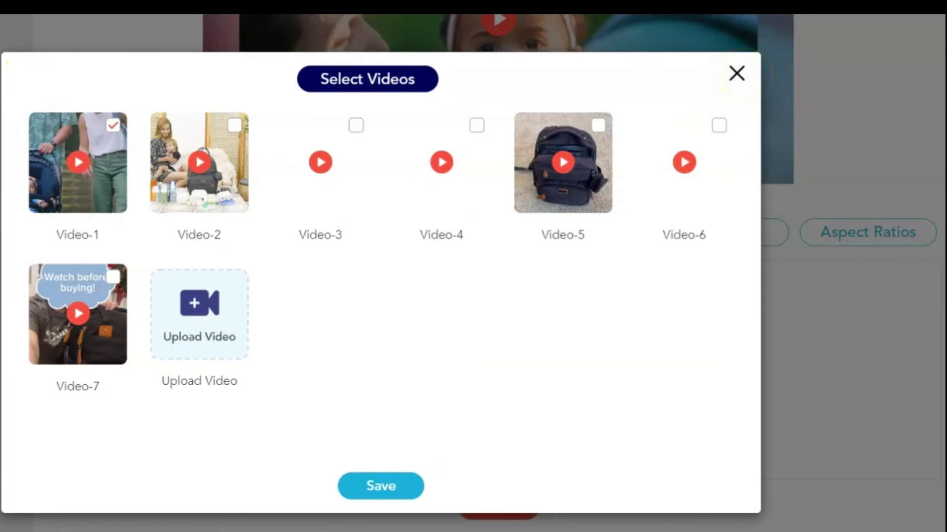
left_click(204, 164)
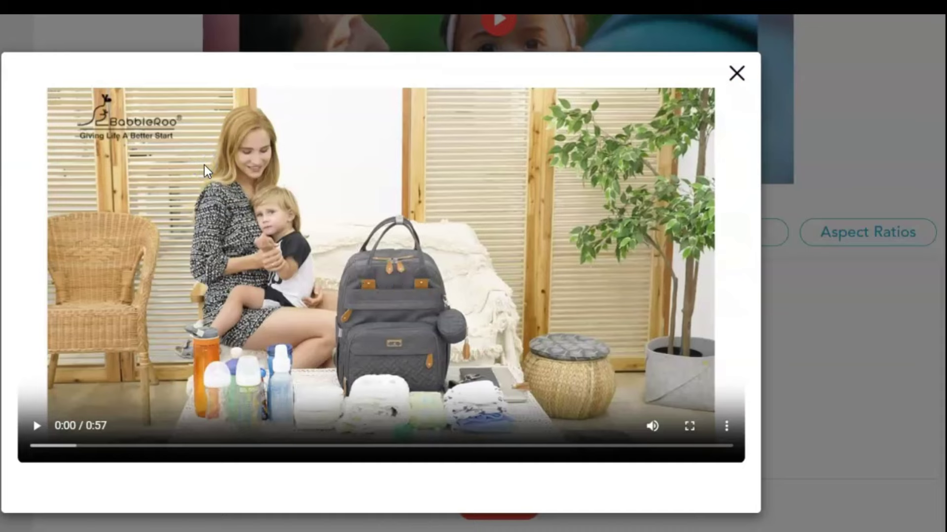
key("Escape")
Listen to samples of the Larry, Hudson, Evelyn and Jennifer voice types.
left_click(572, 236)
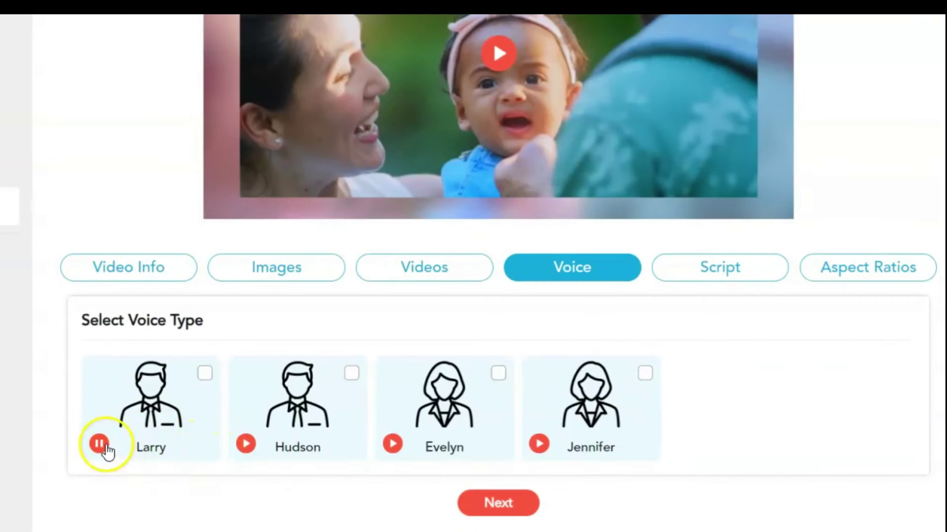
left_click(246, 444)
left_click(392, 444)
left_click(539, 444)
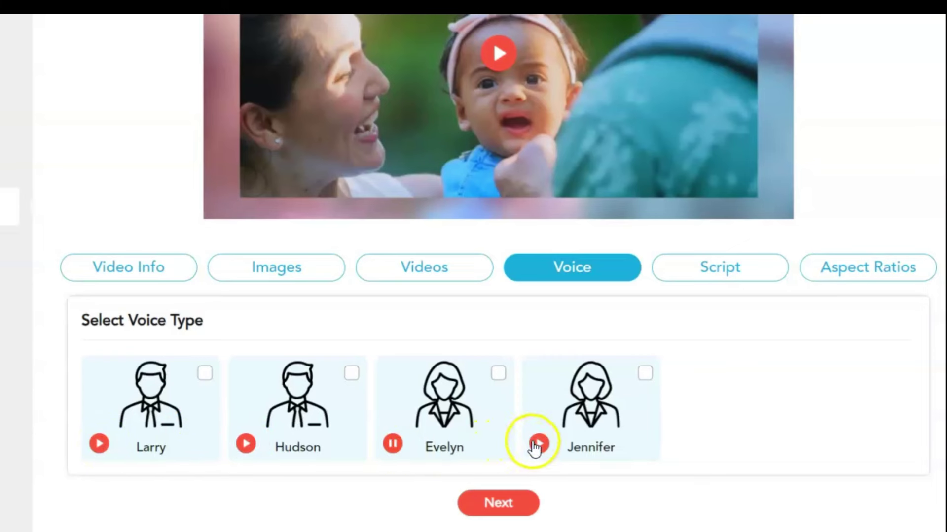
left_click(540, 444)
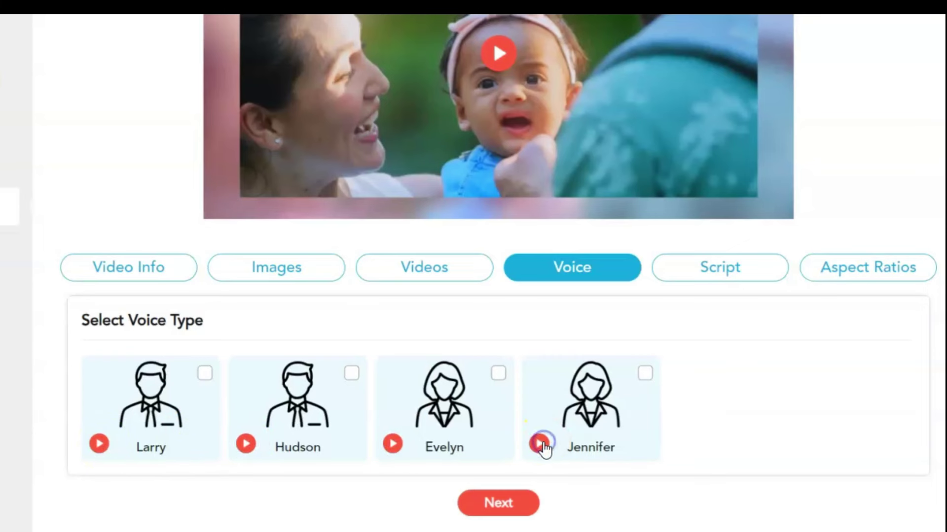
Review the full narration script of the diaper backpack video.
left_click(510, 502)
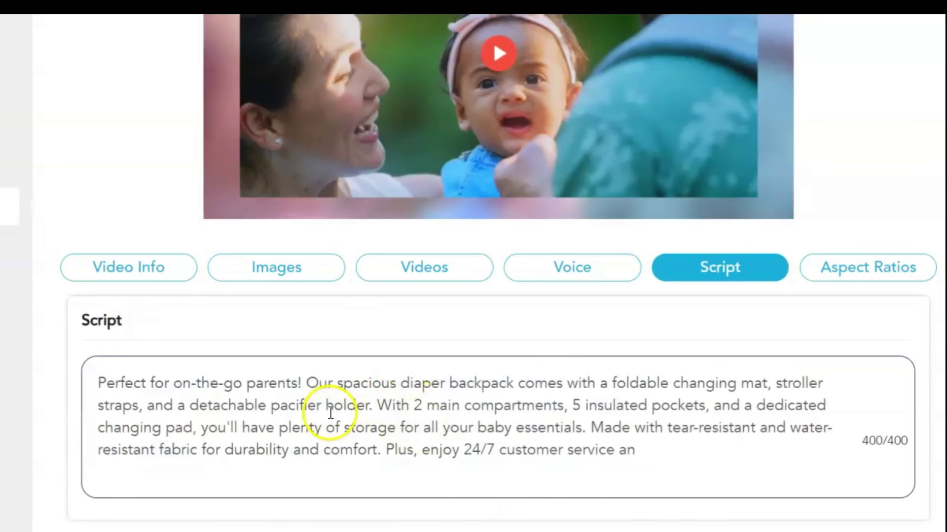
left_click_drag(99, 383, 803, 485)
left_click(792, 454)
scroll(792, 454, "down", 1)
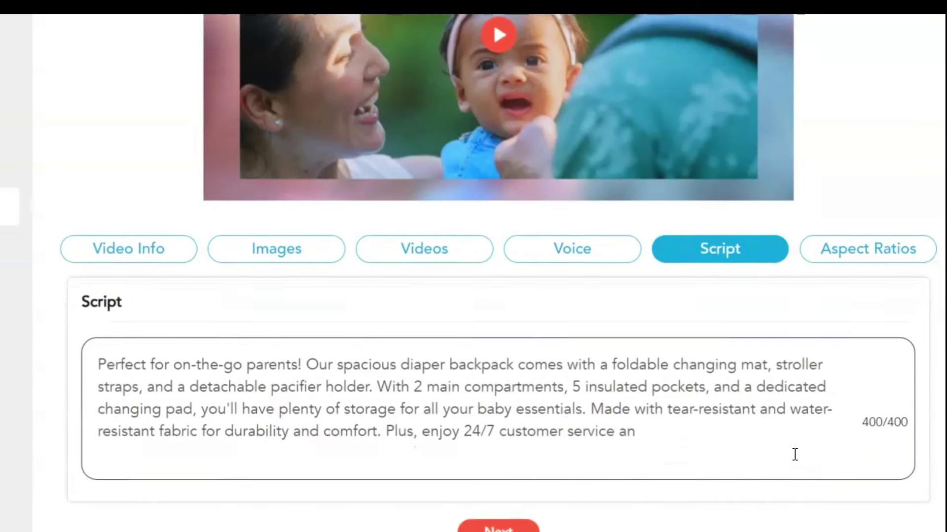
Keep the 16:9 landscape ratio, generate the edited video, and open and play the new version.
left_click(502, 503)
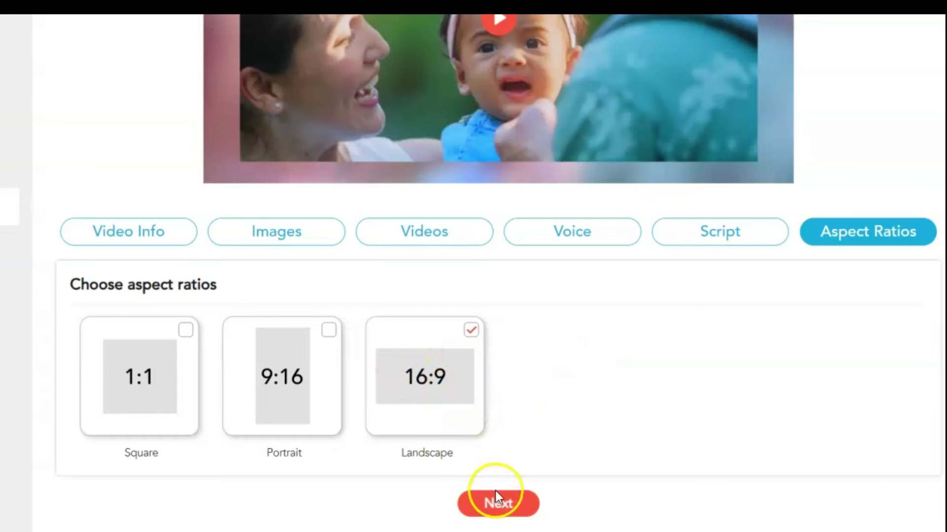
left_click(508, 503)
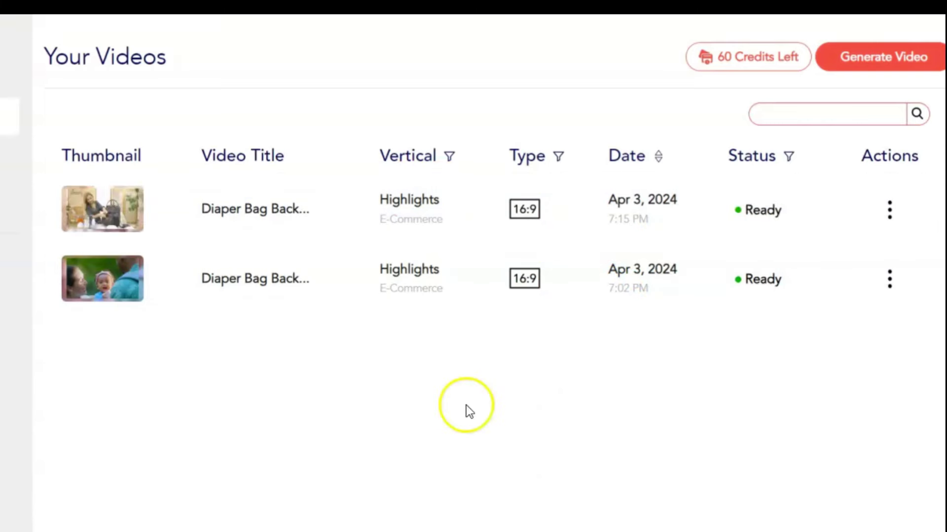
left_click(111, 206)
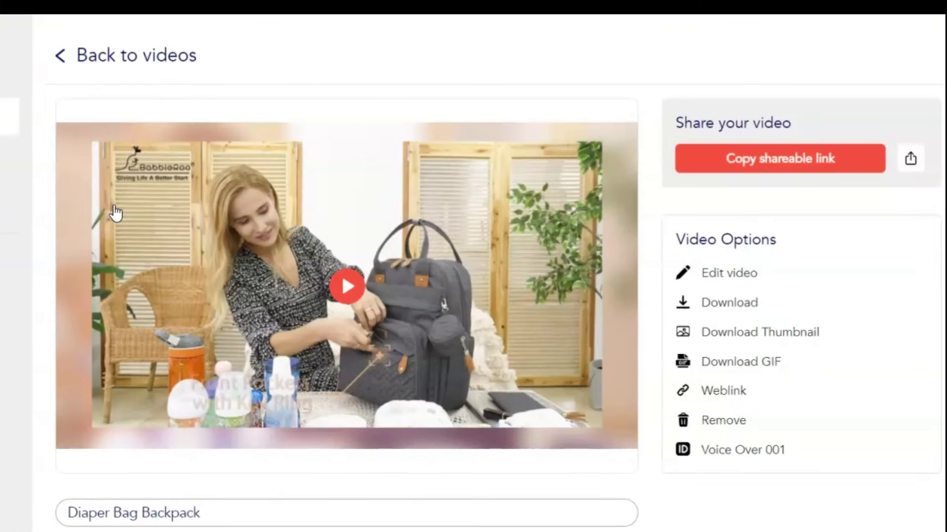
left_click(347, 286)
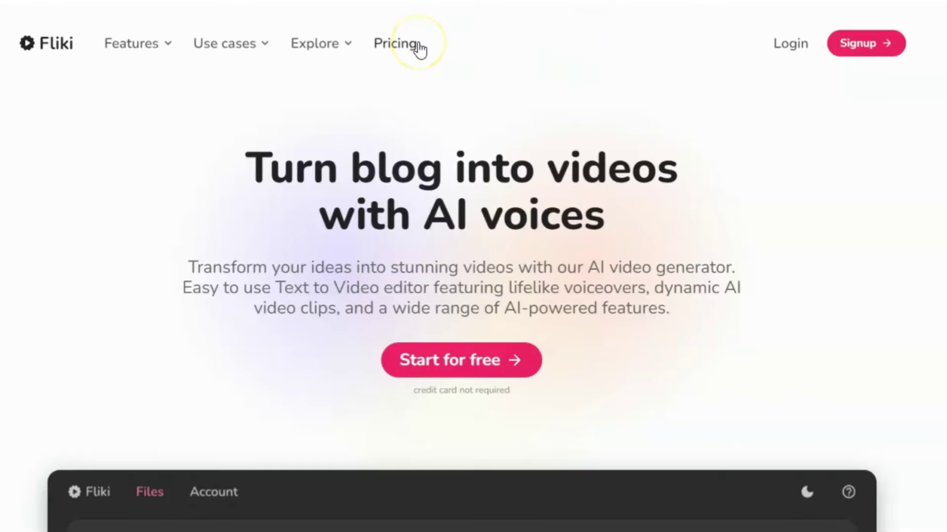
Switch to the Fliki website and examine the pricing of its Free, Standard and Premium plans.
left_click(419, 49)
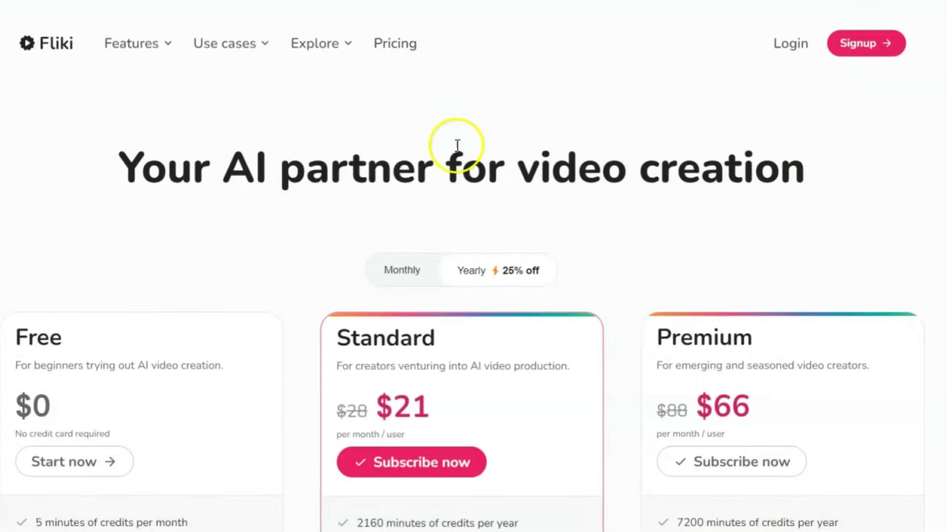
scroll(457, 145, "down", 1)
scroll(457, 146, "down", 3)
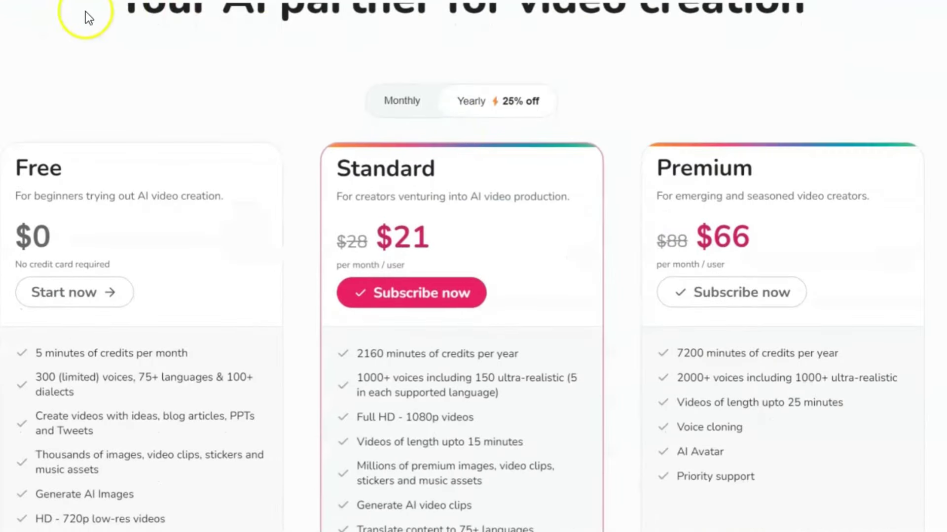